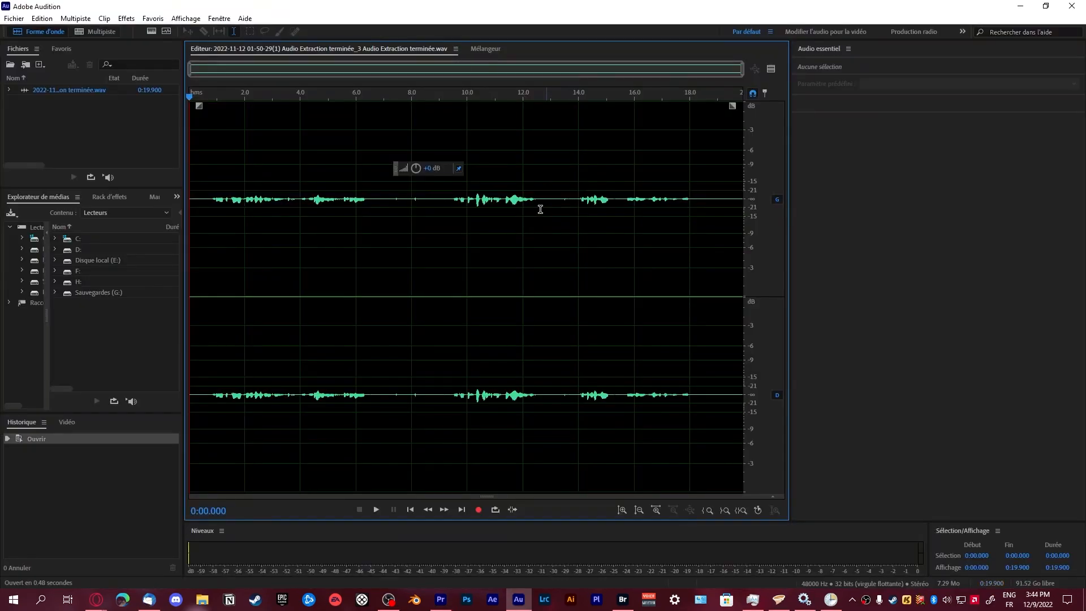
# - Amplify the entire waveform in two passes, the second a slight boost, playing the audio back between them
pyautogui.doubleClick(325, 210)
pyautogui.moveTo(428, 166); pyautogui.dragTo(444, 136)
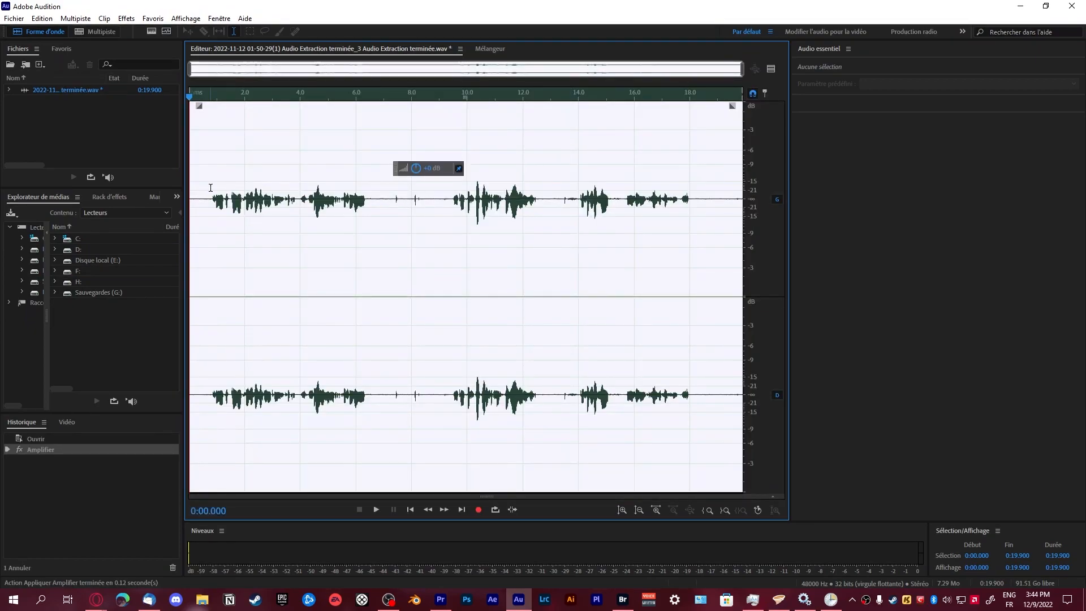
pyautogui.click(211, 188)
pyautogui.press('space')
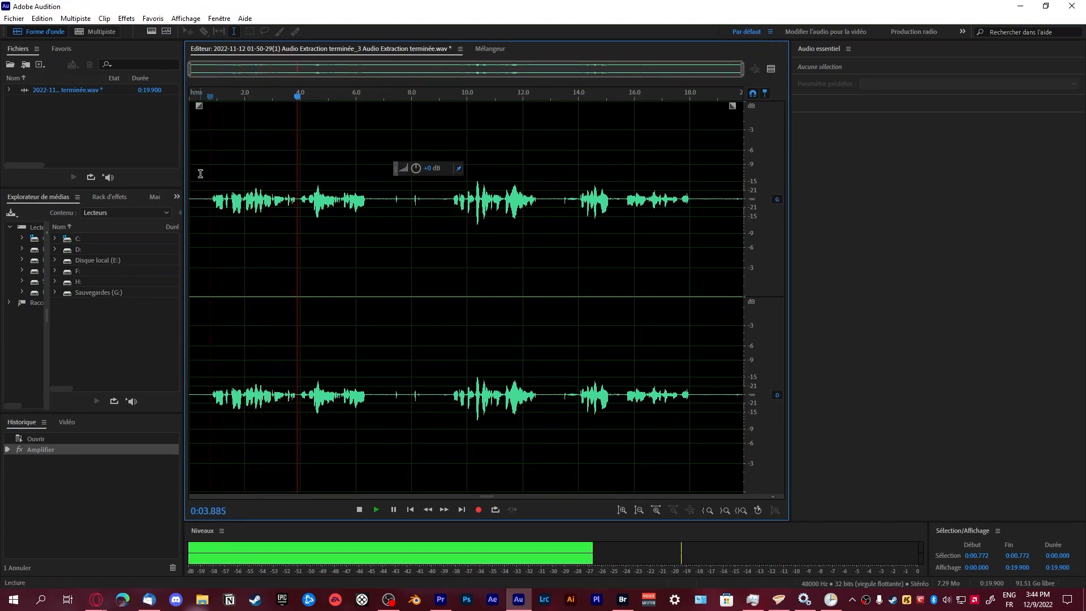
pyautogui.press('space')
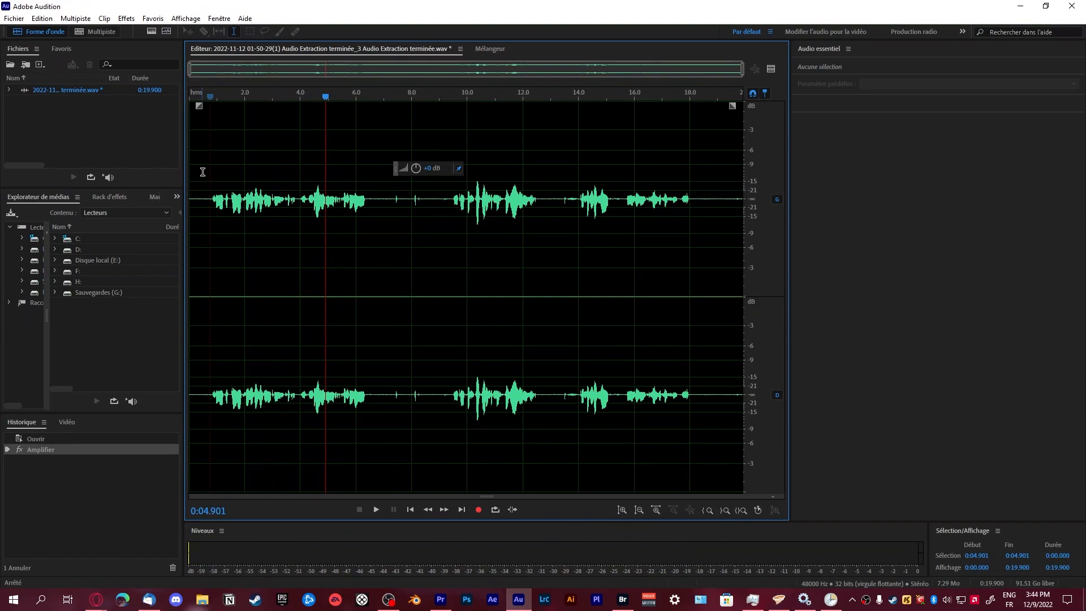
pyautogui.hotkey('ctrl', 'a')
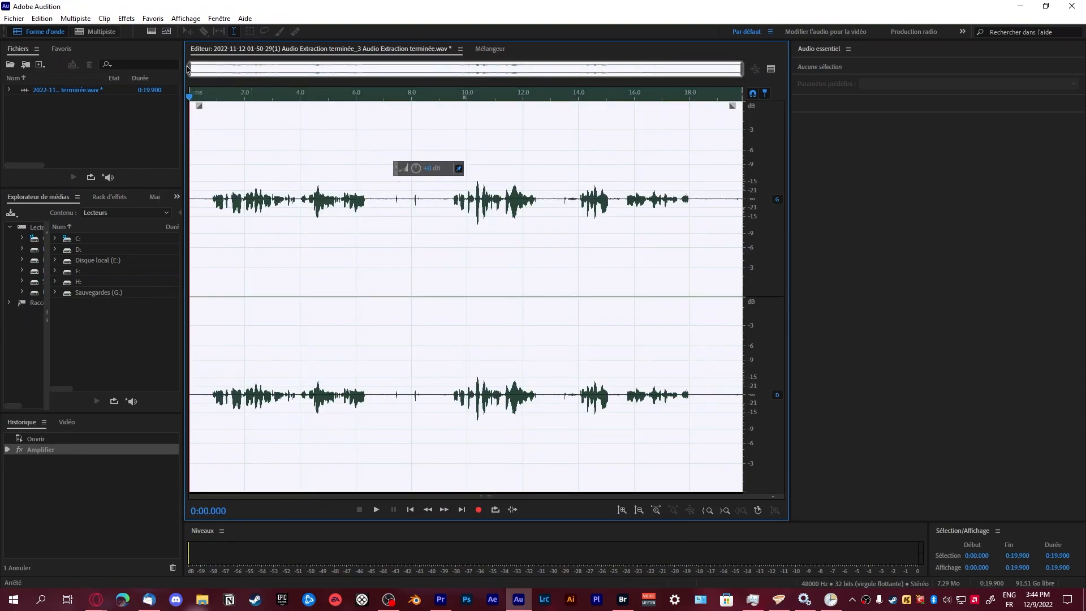
pyautogui.moveTo(439, 169); pyautogui.dragTo(438, 163)
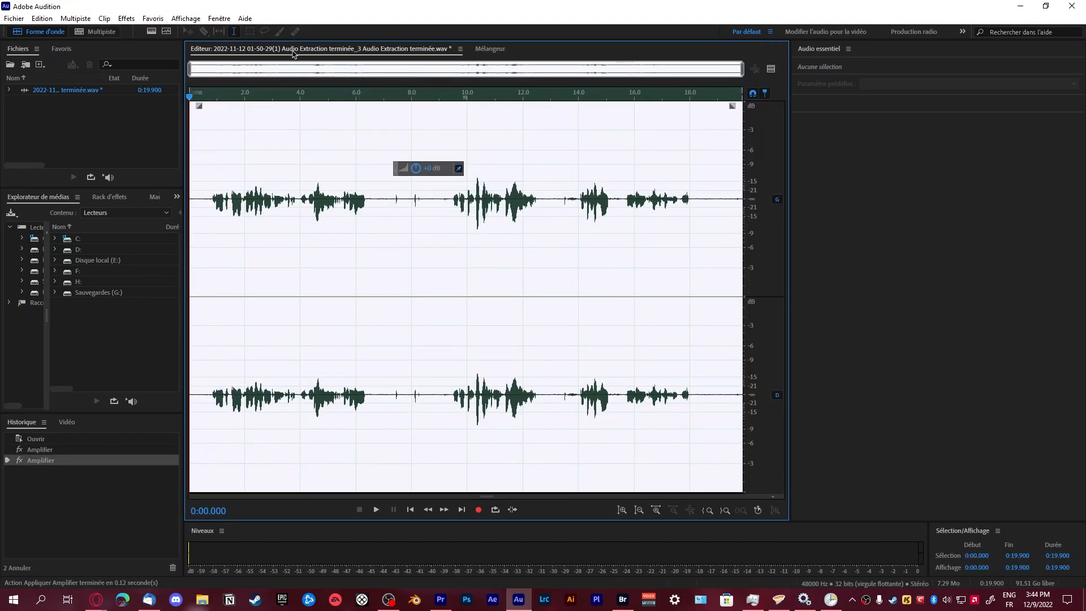
# - Open the DeNoise effect for the selected audio and choose the Réduction du bruit léger preset
pyautogui.click(126, 18)
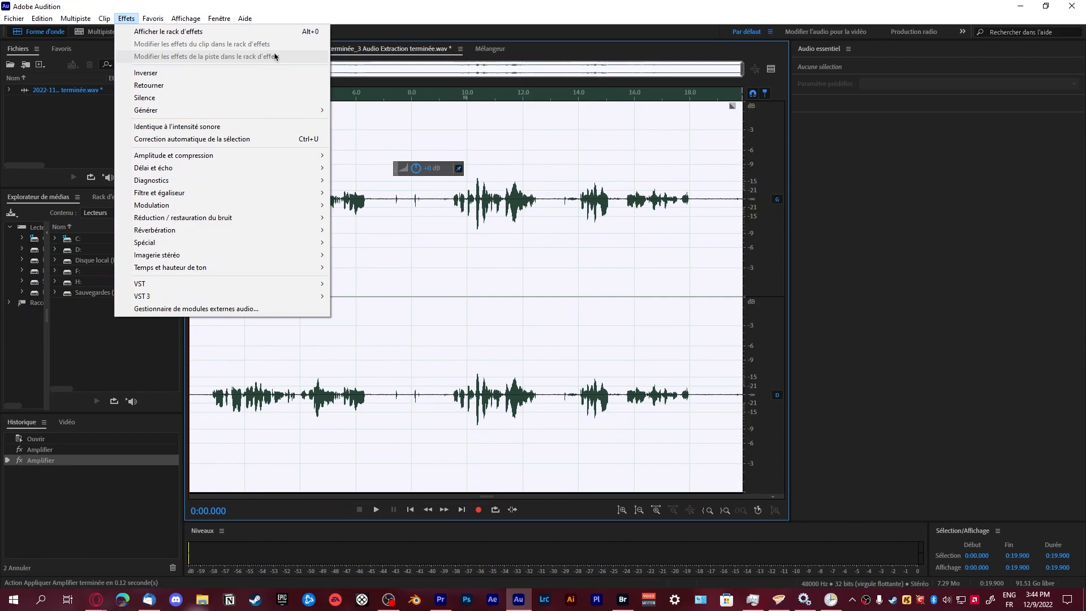
pyautogui.moveTo(246, 207)
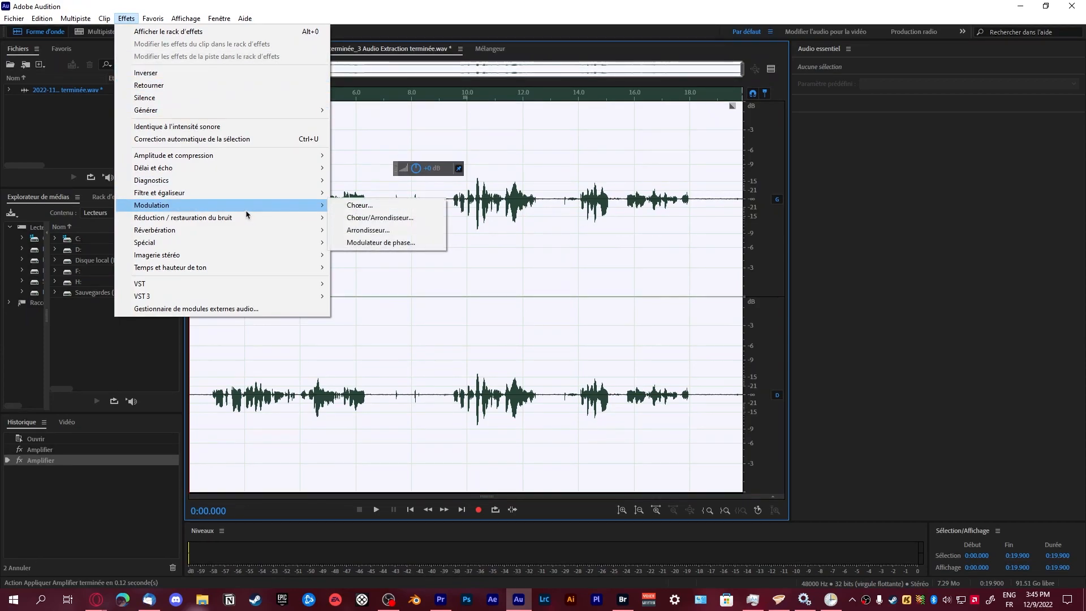
pyautogui.moveTo(142, 222)
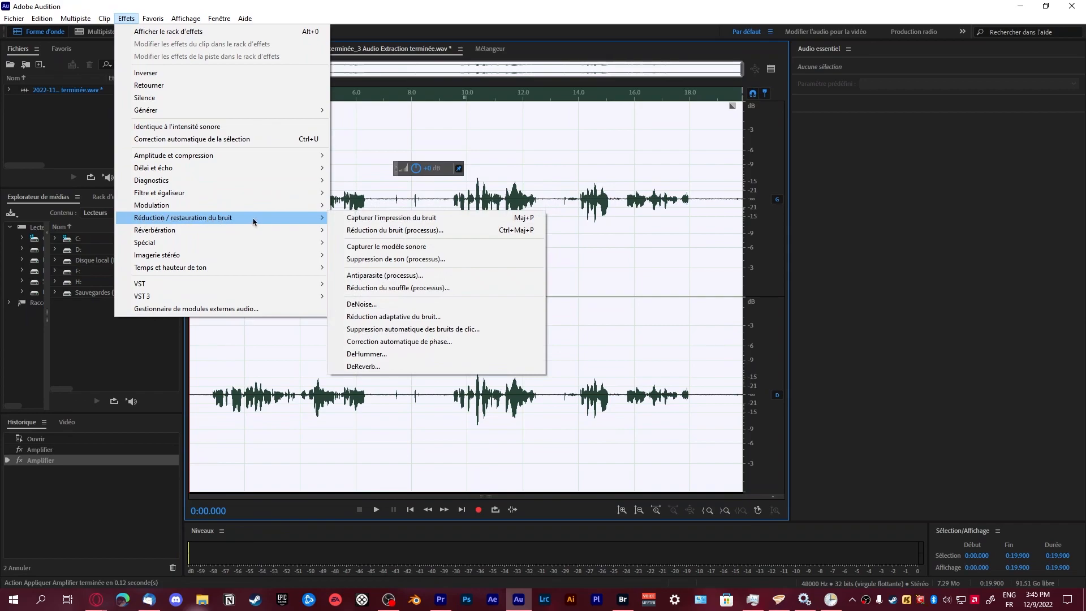
pyautogui.click(488, 304)
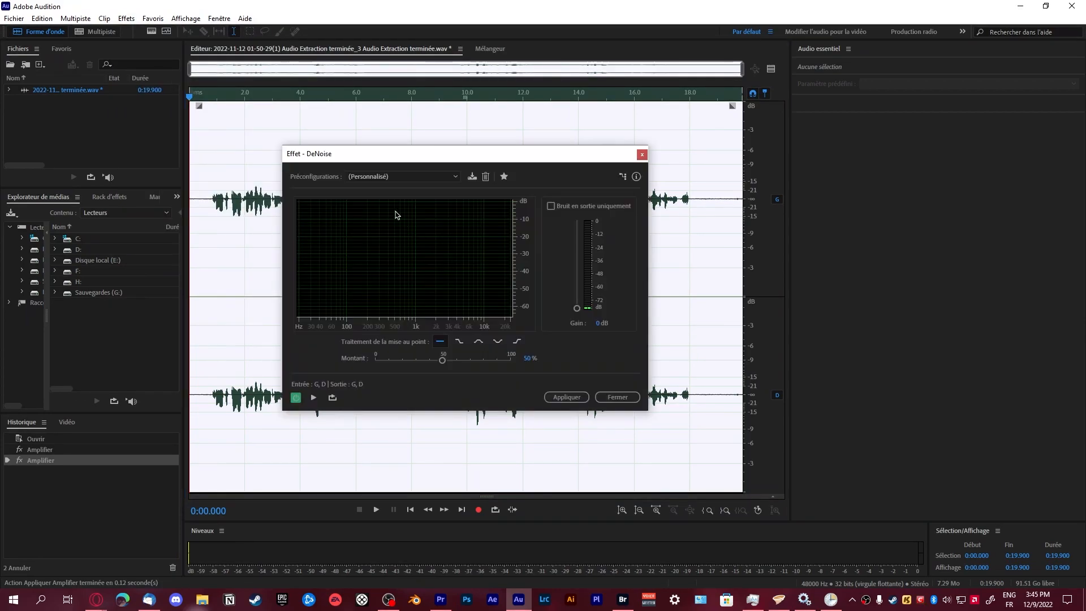
pyautogui.click(376, 177)
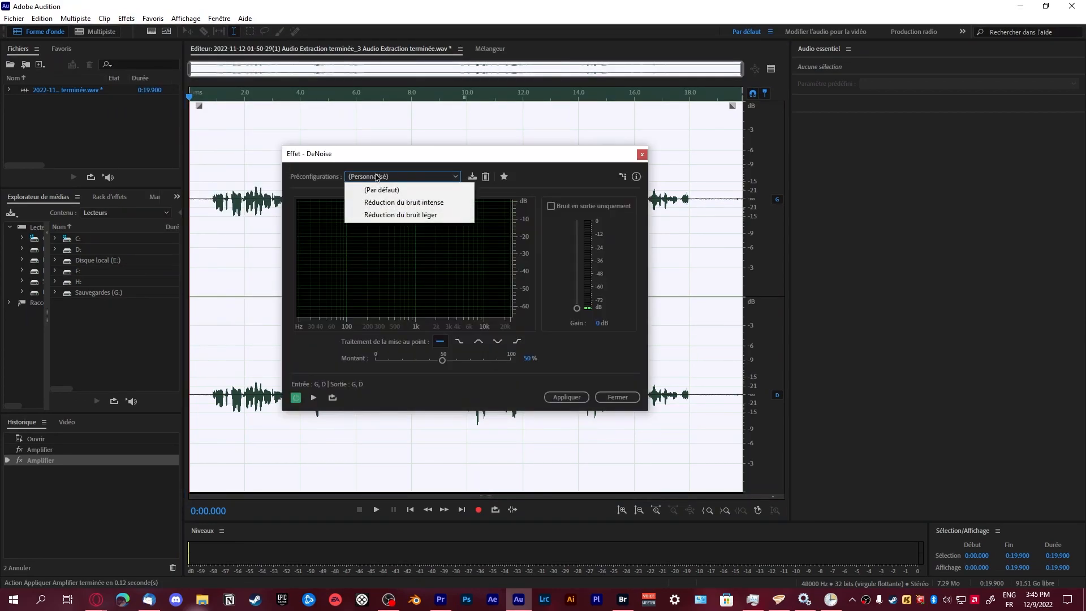
pyautogui.click(394, 216)
pyautogui.click(388, 177)
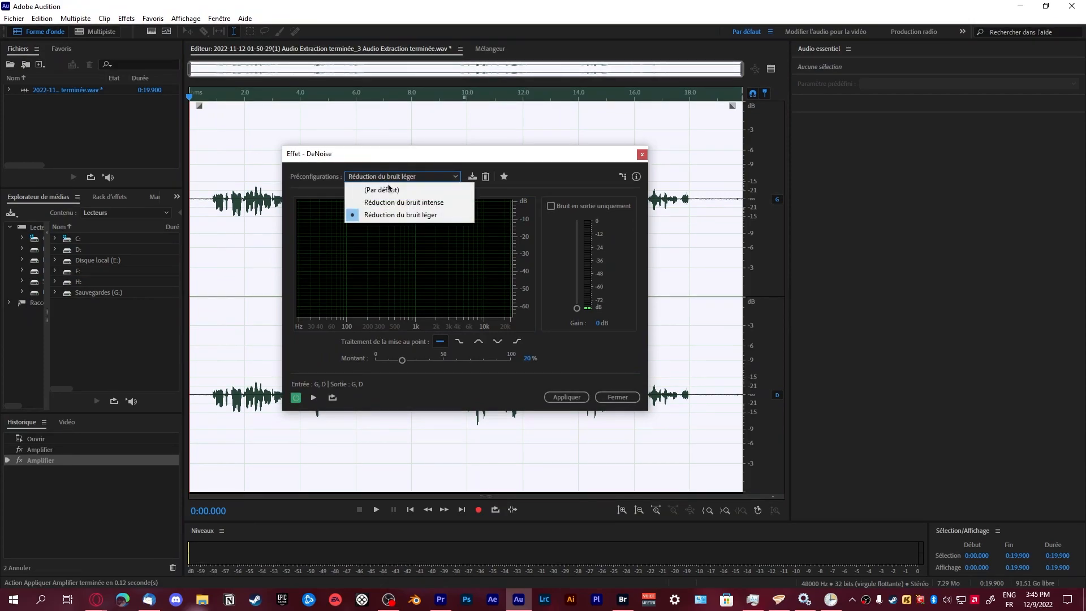
# - Preview the light noise reduction, toggling DeNoise off and on to compare the sound
pyautogui.click(315, 401)
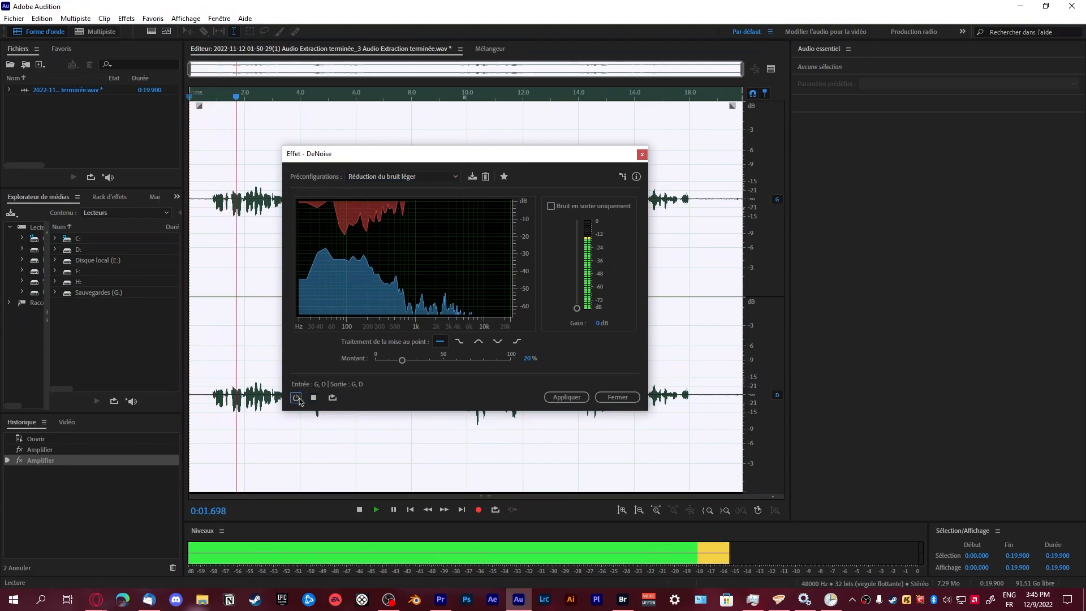
pyautogui.click(295, 397)
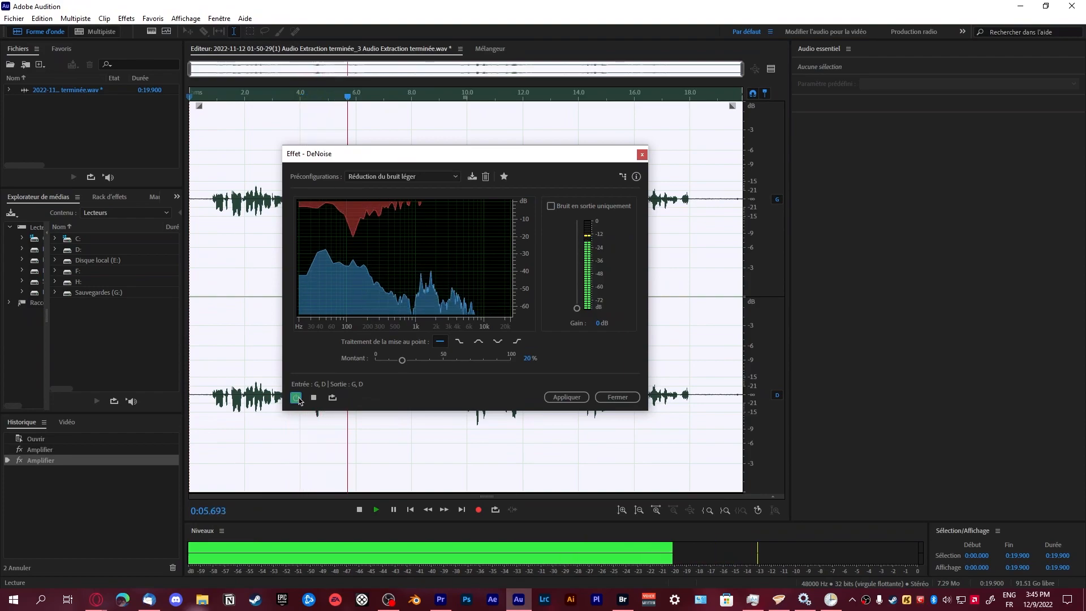
pyautogui.click(295, 398)
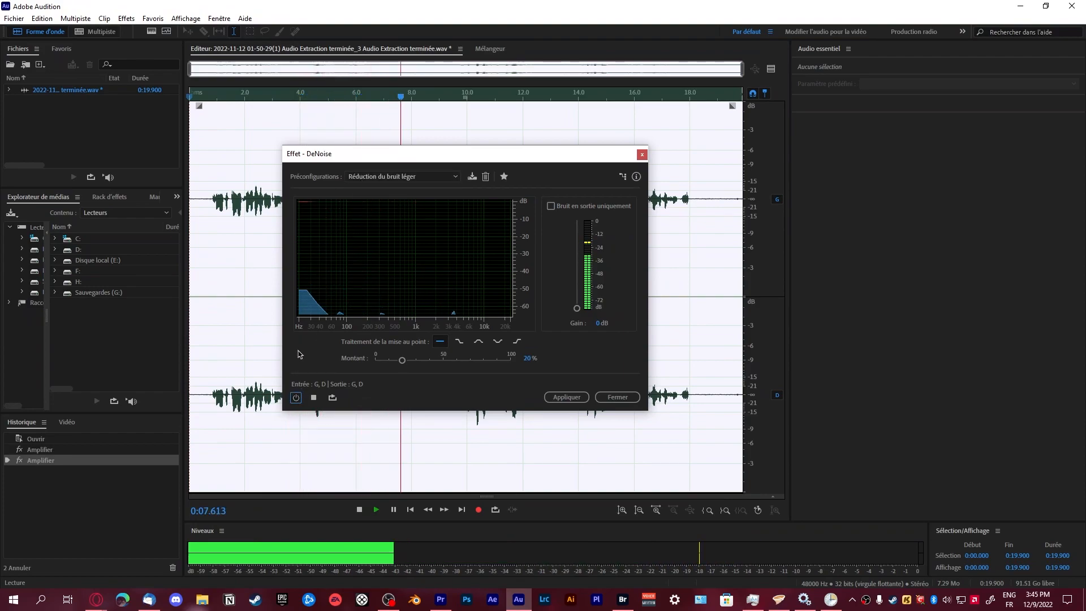
pyautogui.click(296, 397)
# - Switch DeNoise to the Réduction du bruit intense preset at 80 % and compare the preview with the effect off and on
pyautogui.click(402, 176)
pyautogui.click(396, 201)
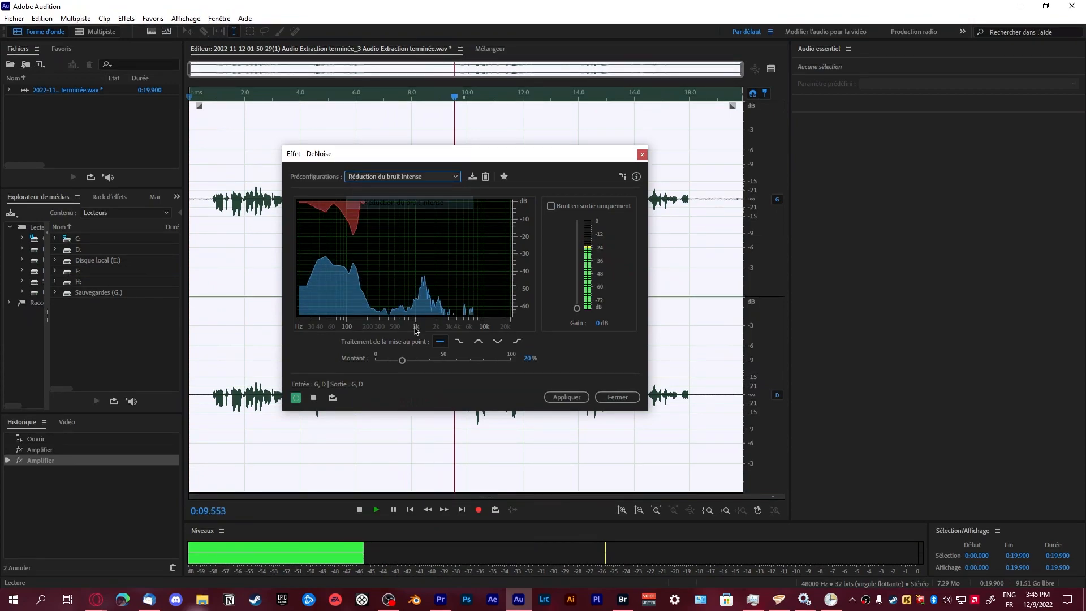
pyautogui.moveTo(402, 360); pyautogui.dragTo(483, 360)
pyautogui.click(295, 398)
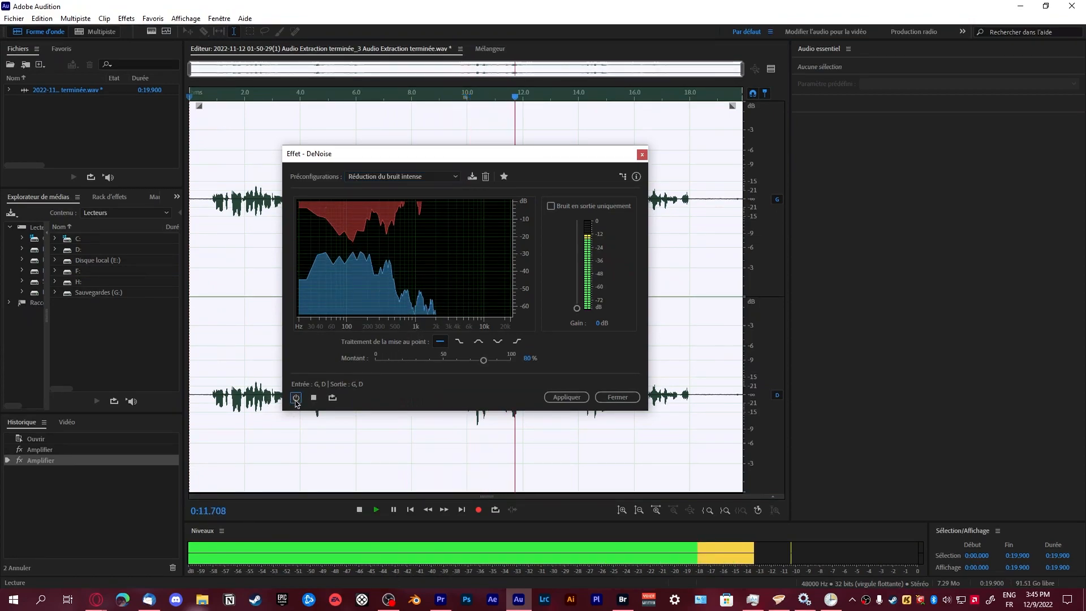
pyautogui.click(295, 398)
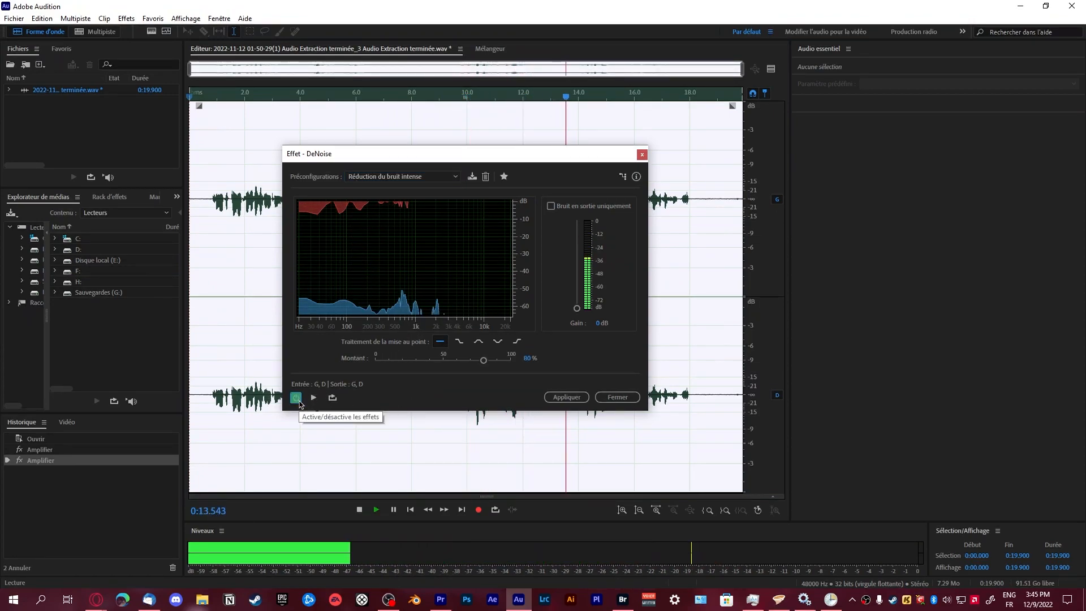
# - Preview the intense noise reduction again from near the start of the clip, bypassing the effect partway to compare
pyautogui.click(201, 290)
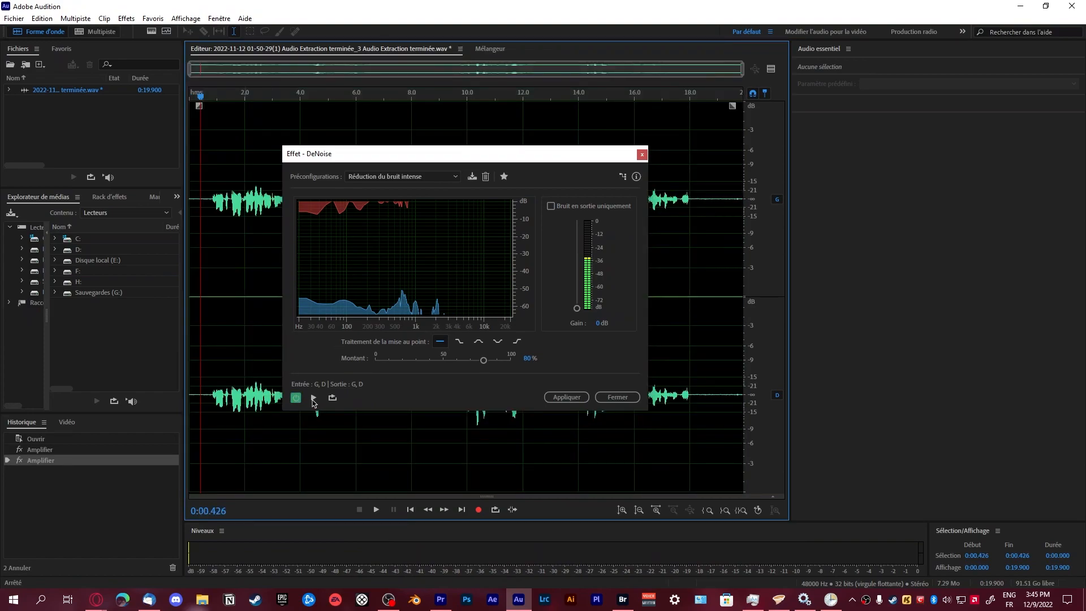
pyautogui.press('space')
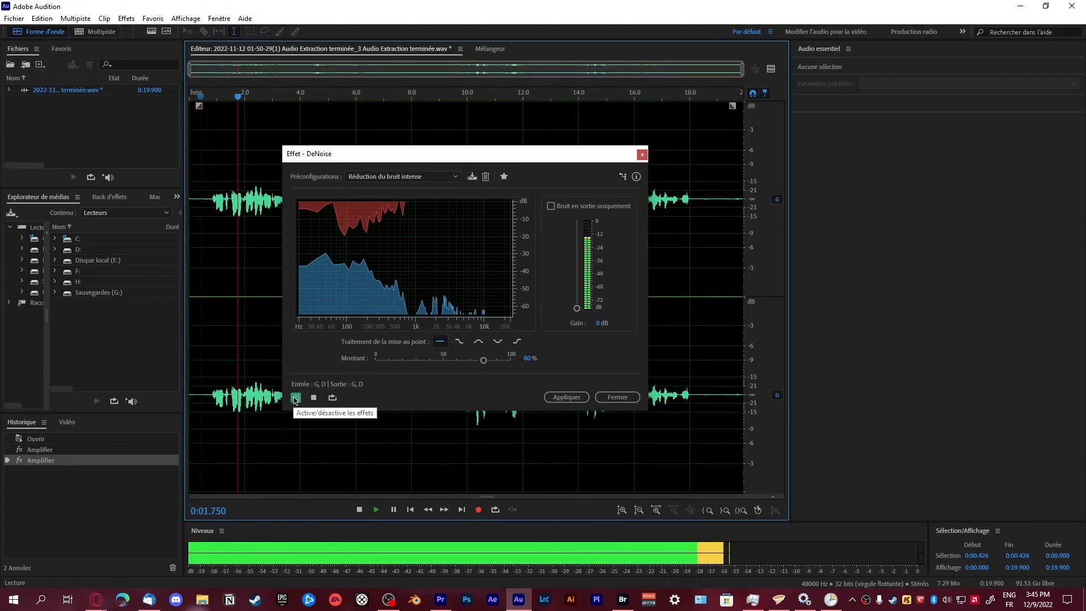
pyautogui.click(295, 398)
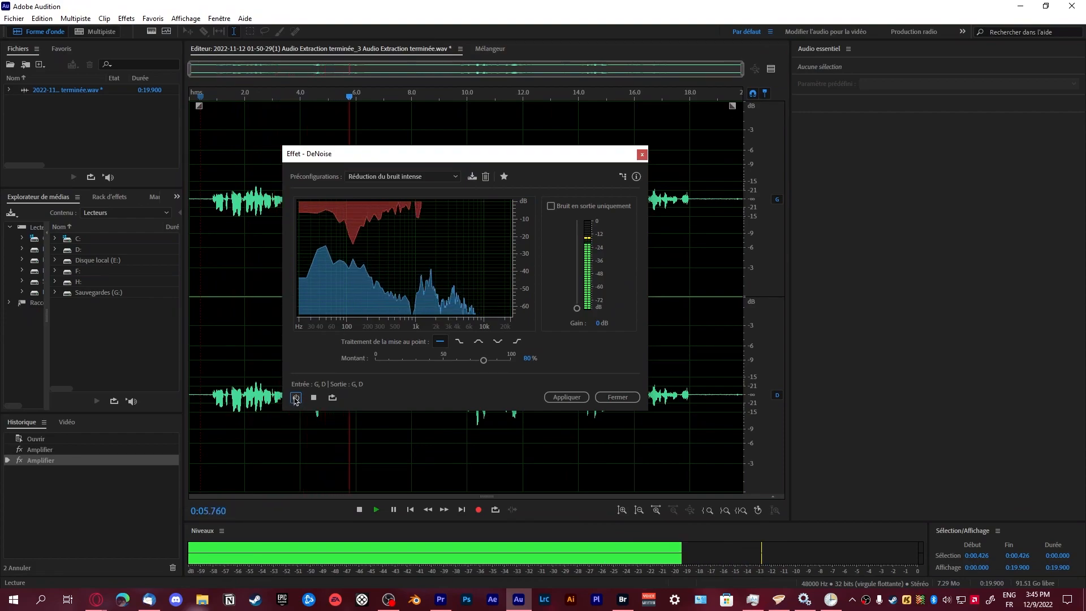
pyautogui.press('space')
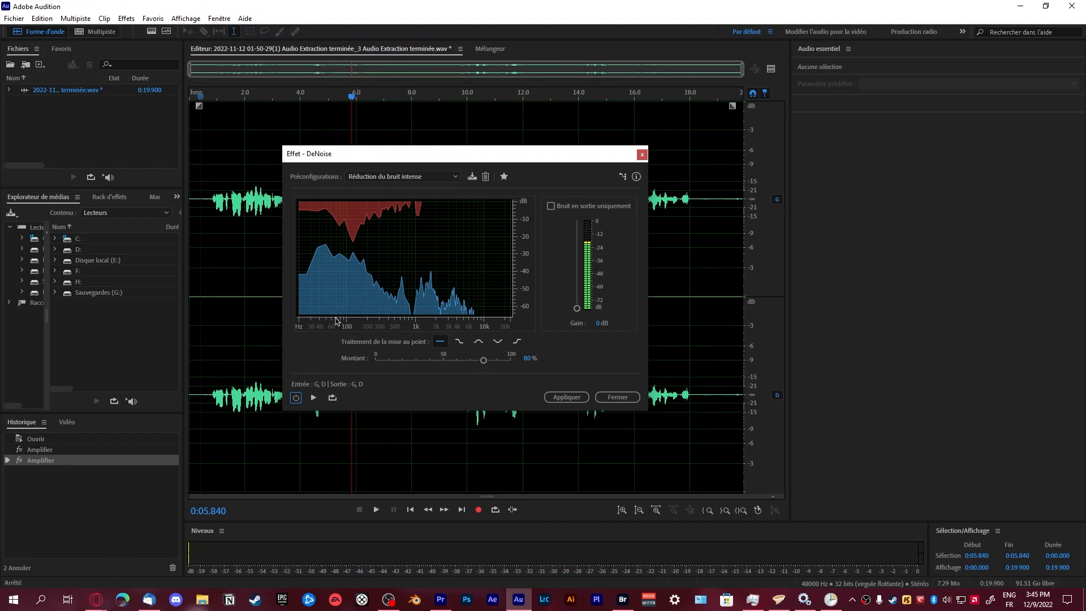
# - Set the DeNoise amount to 50 % and apply the effect to the waveform
pyautogui.click(383, 177)
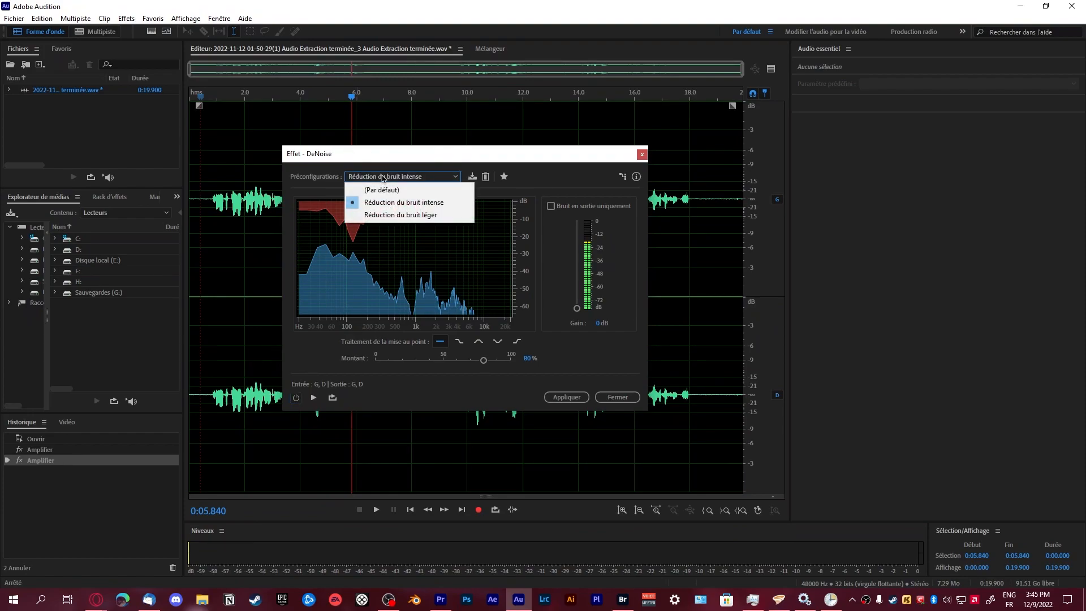
pyautogui.click(383, 177)
pyautogui.moveTo(485, 366); pyautogui.dragTo(444, 367)
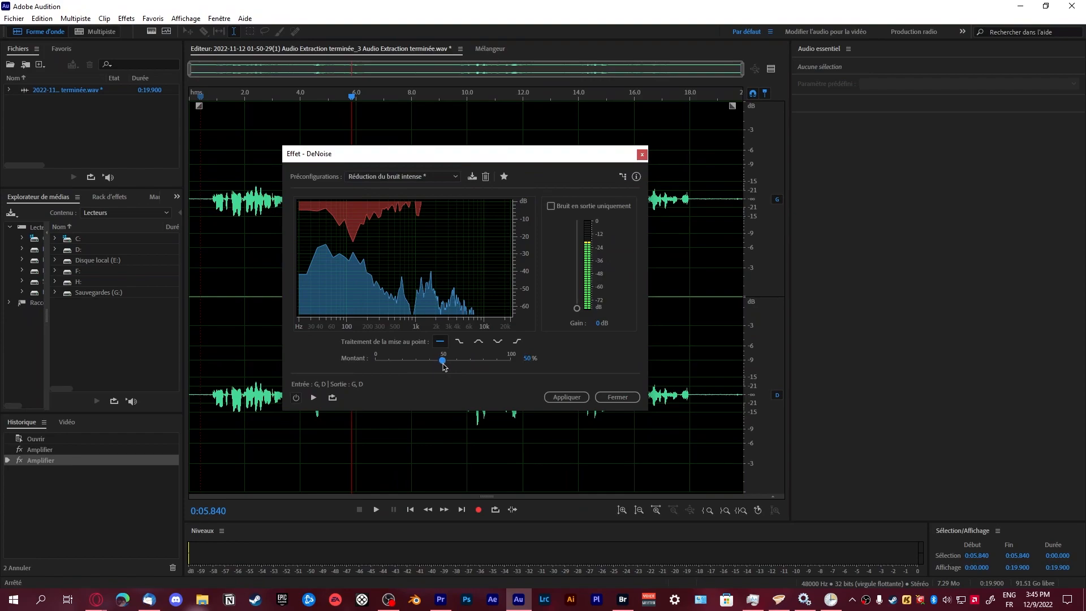
pyautogui.click(566, 397)
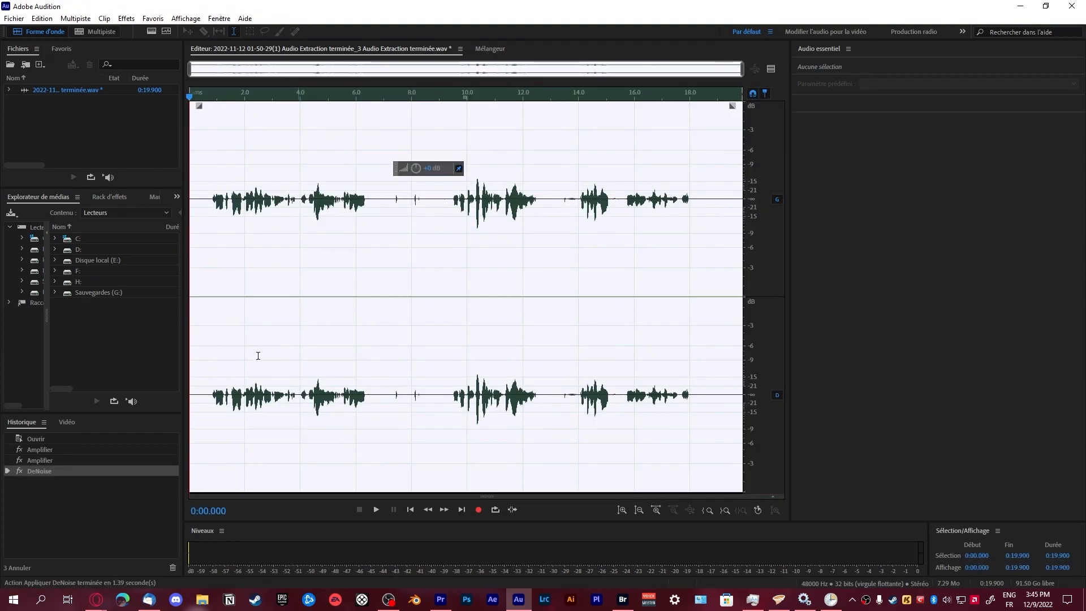
# - Play back a short portion of the denoised audio from near the start of the speech
pyautogui.click(216, 339)
pyautogui.press('space')
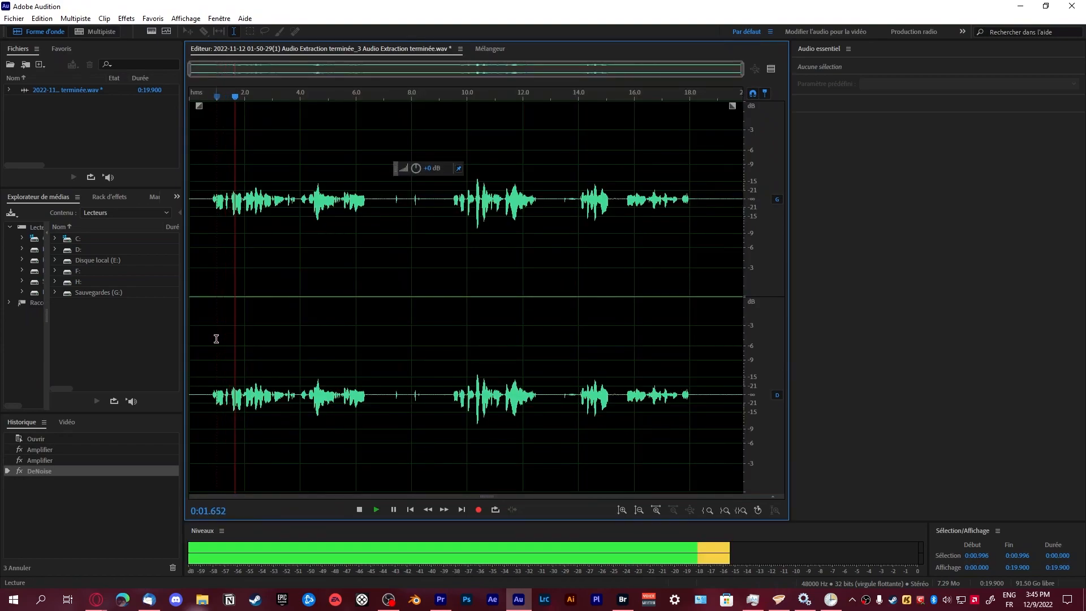
pyautogui.press('space')
# - Apply the parametric equalizer to the entire waveform, keeping its custom (Personnalisé) curve
pyautogui.doubleClick(304, 234)
pyautogui.click(126, 18)
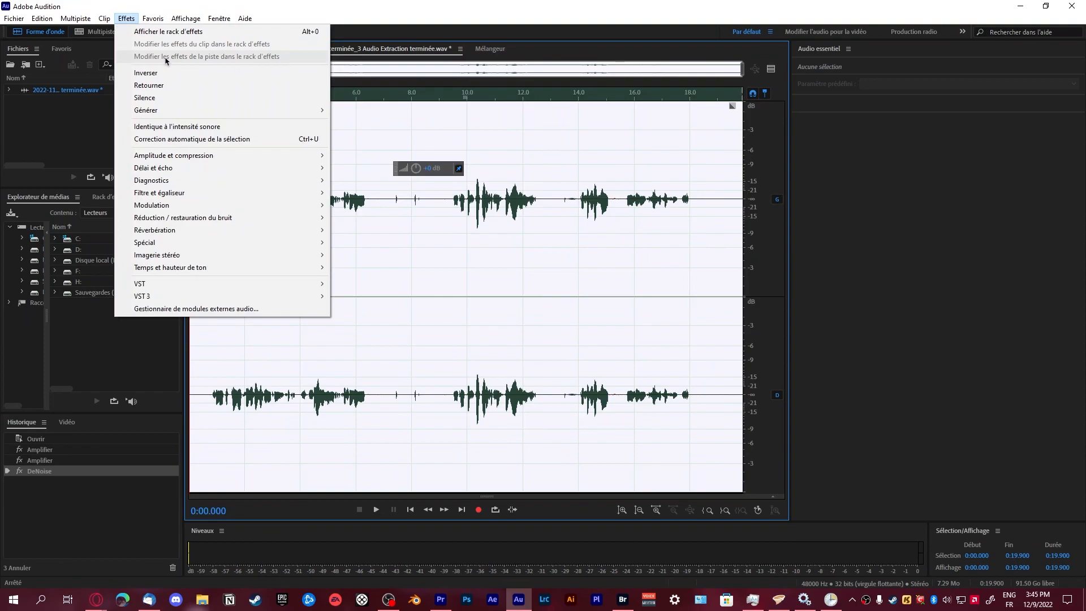
pyautogui.moveTo(187, 221)
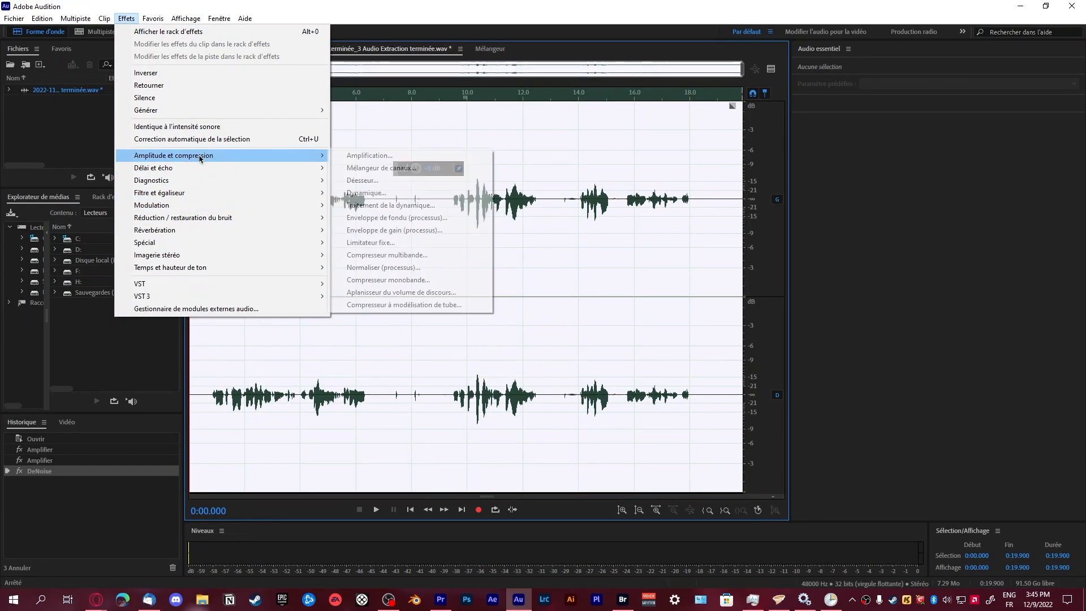
pyautogui.moveTo(200, 196)
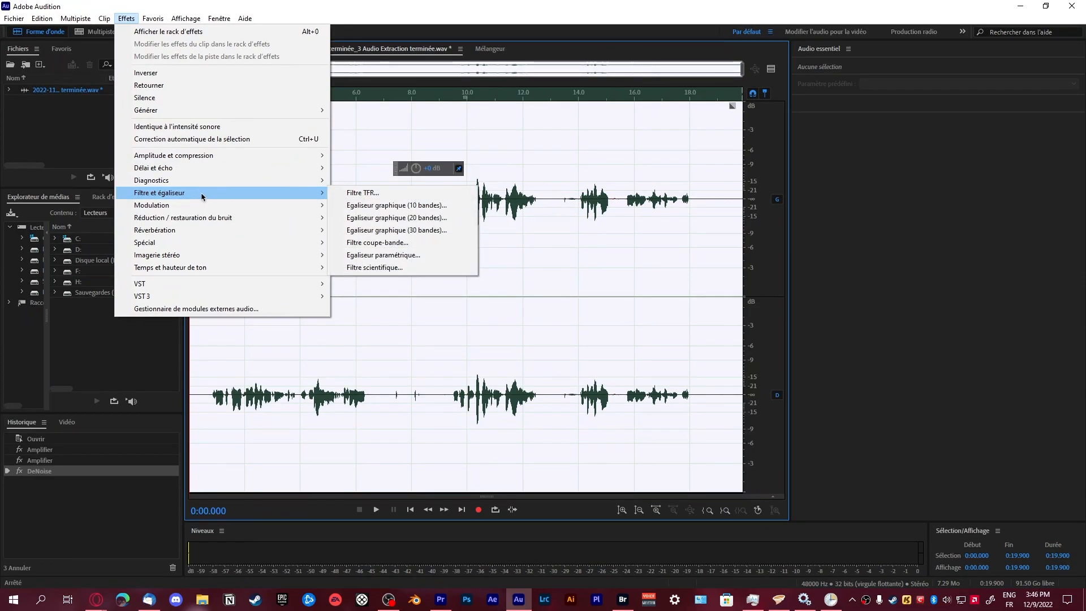
pyautogui.click(382, 255)
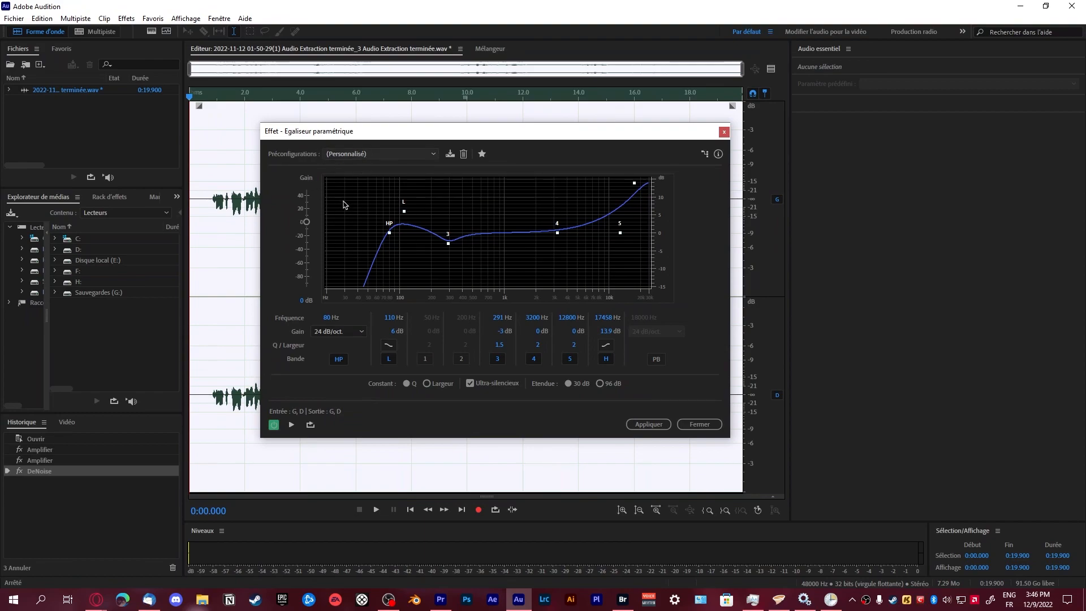
pyautogui.click(354, 155)
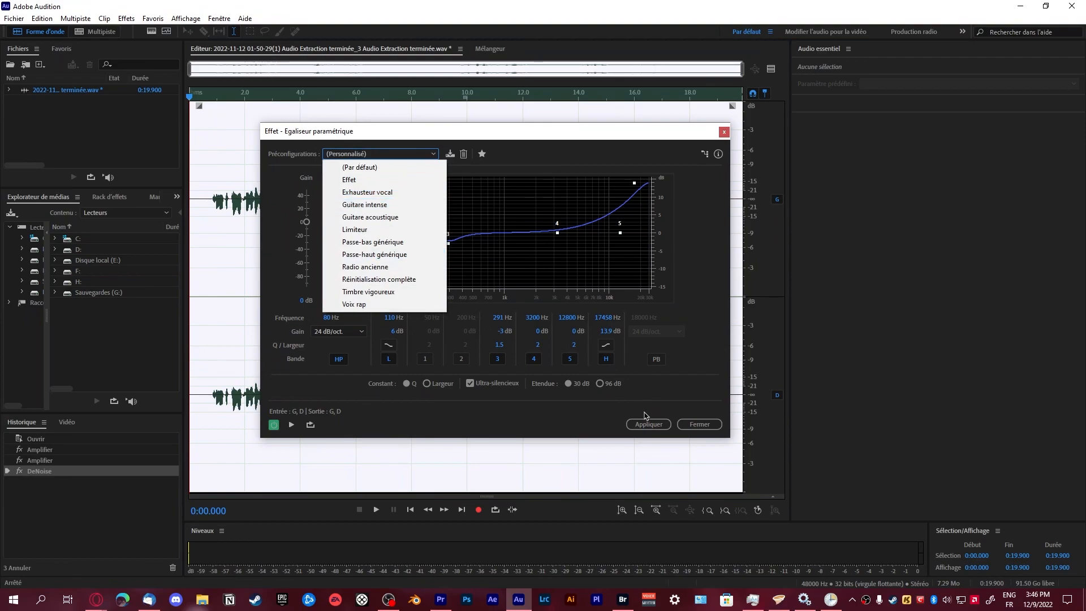
pyautogui.click(638, 425)
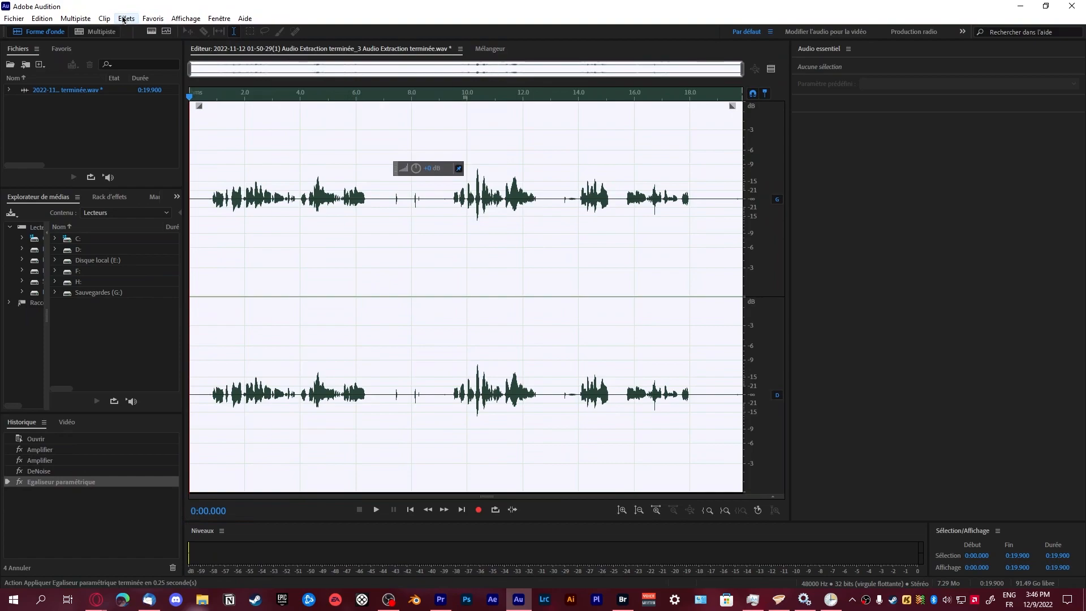
# - Apply the multiband compressor to the entire waveform, keeping its custom (Personnalisé) settings
pyautogui.click(126, 18)
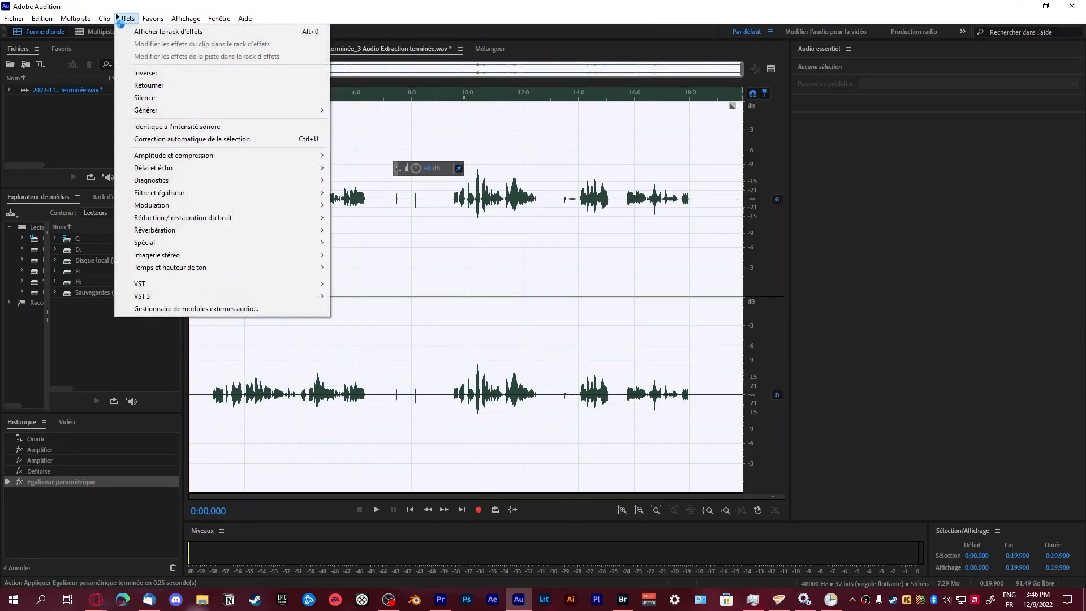
pyautogui.moveTo(173, 155)
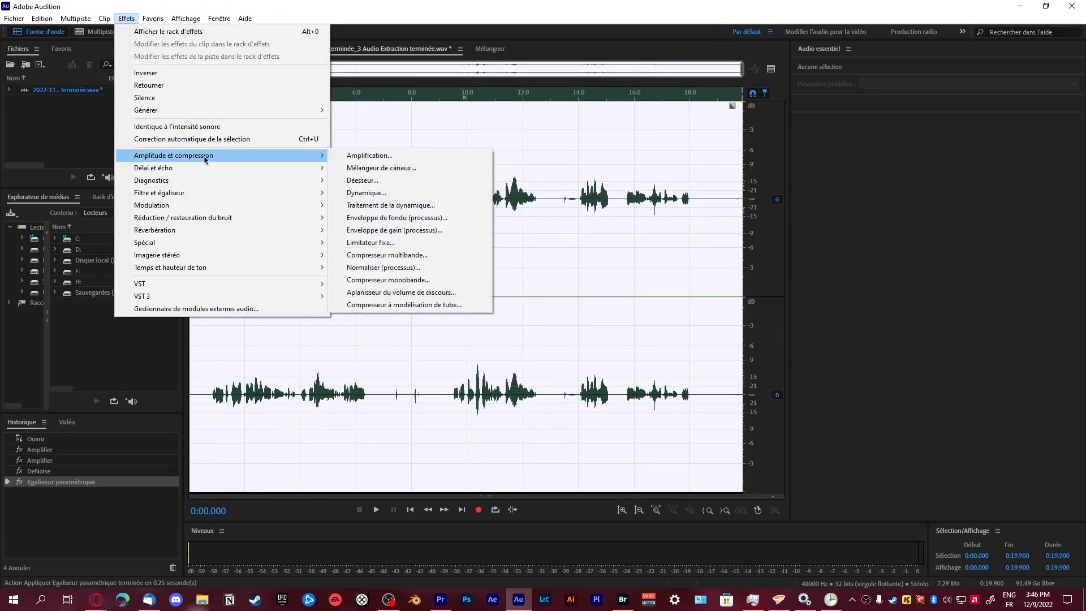
pyautogui.click(424, 254)
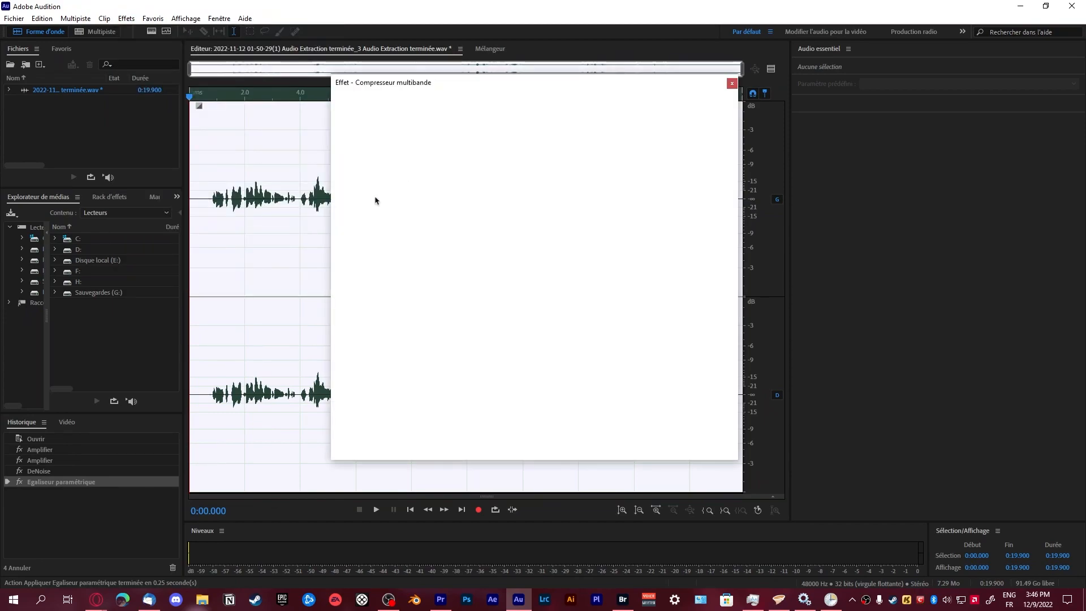
pyautogui.click(406, 105)
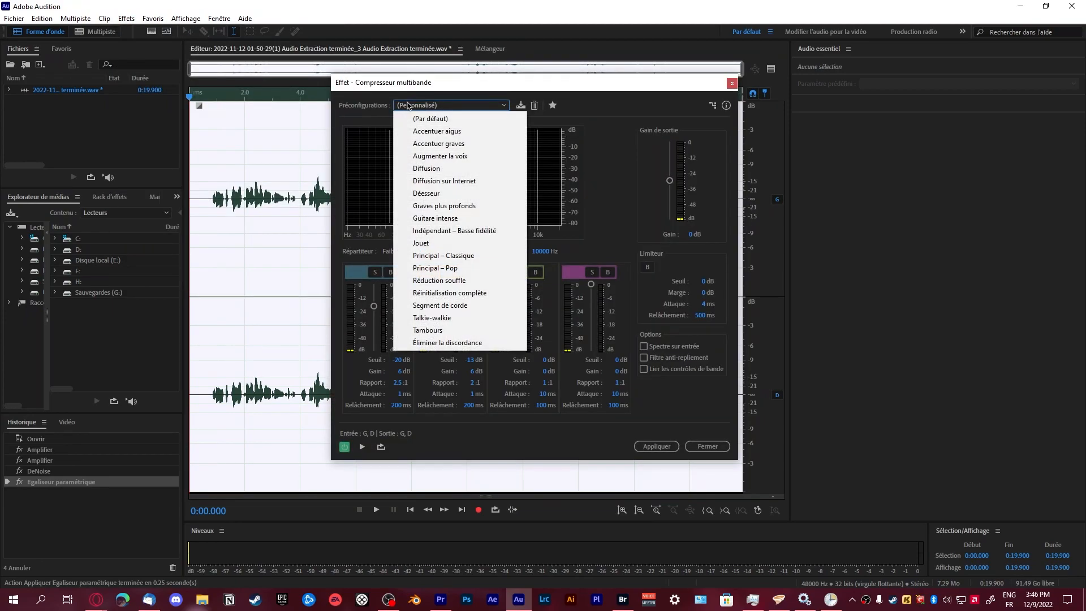
pyautogui.click(392, 82)
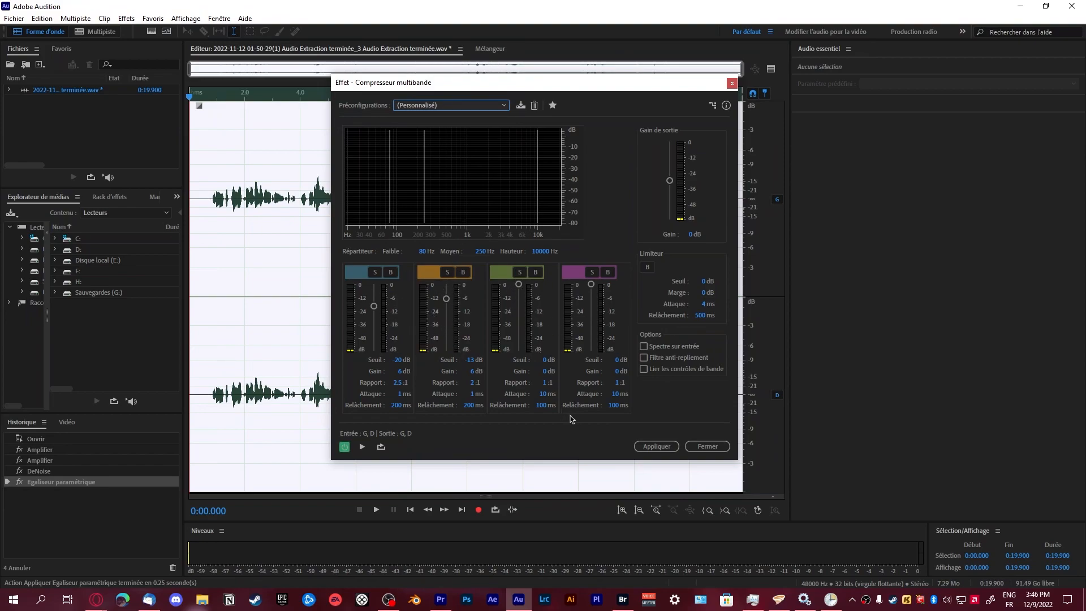
pyautogui.click(656, 446)
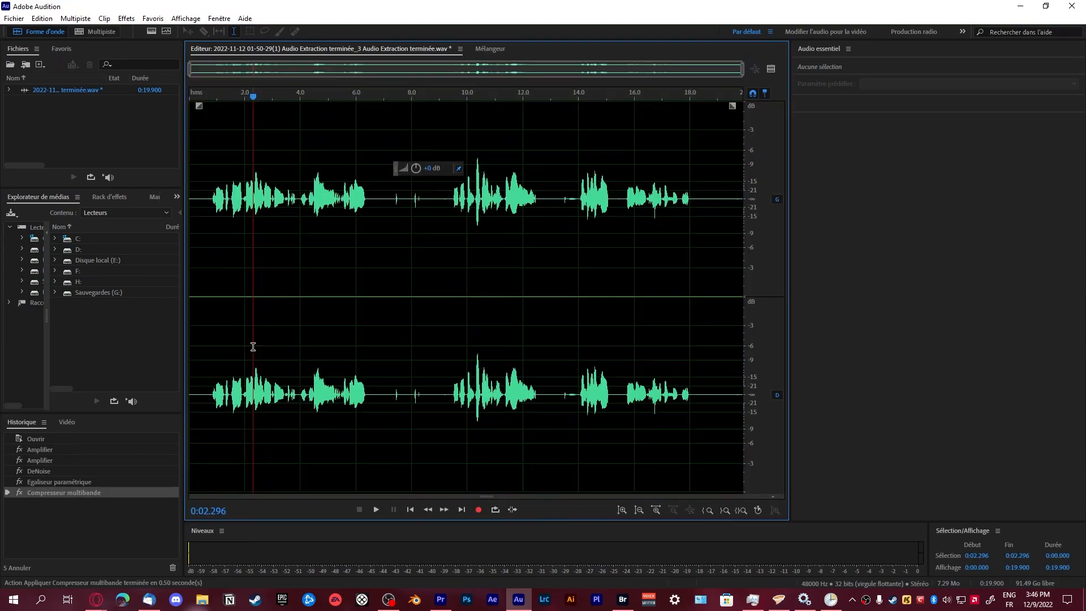
# - Play back a portion of the compressed audio from the start of the speech
pyautogui.click(212, 322)
pyautogui.press('space')
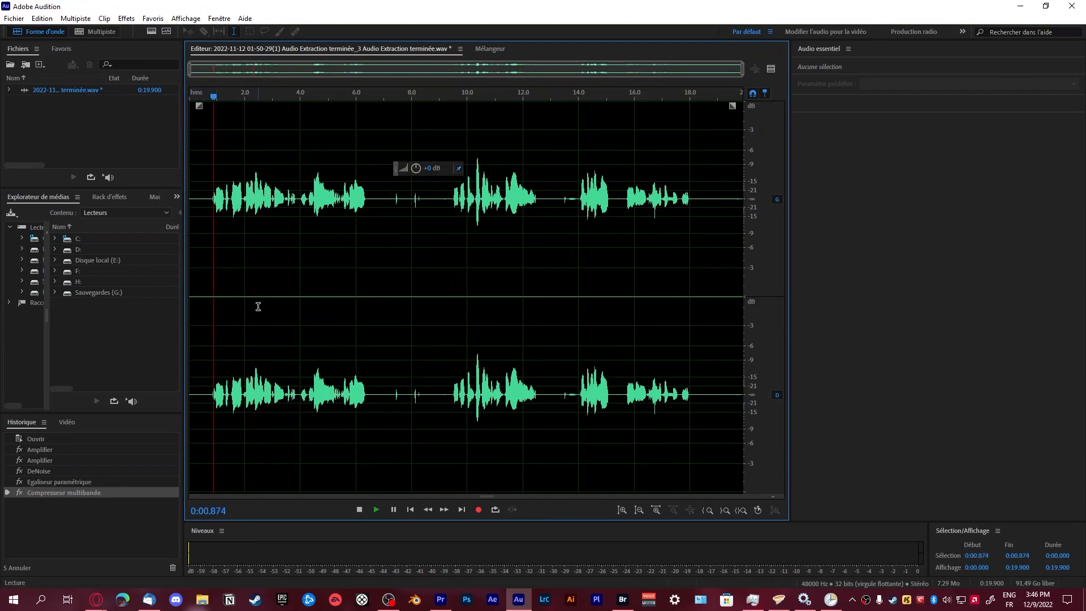
pyautogui.press('space')
# - Play the recording from the second amplification's history state, switching to the multiband-compressed state during playback to compare the two
pyautogui.click(63, 438)
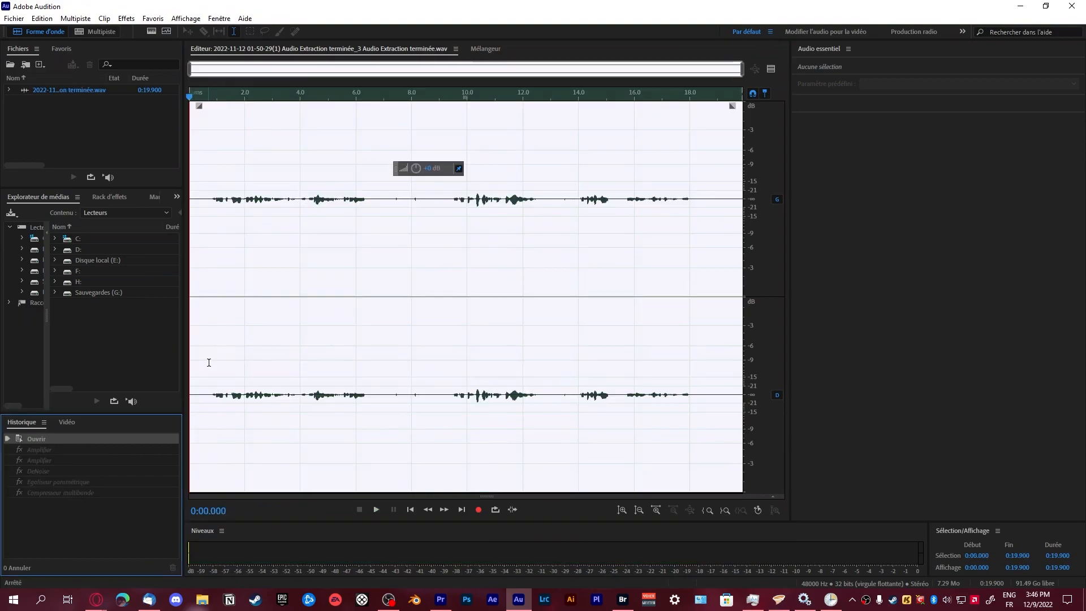
pyautogui.click(79, 460)
pyautogui.click(213, 309)
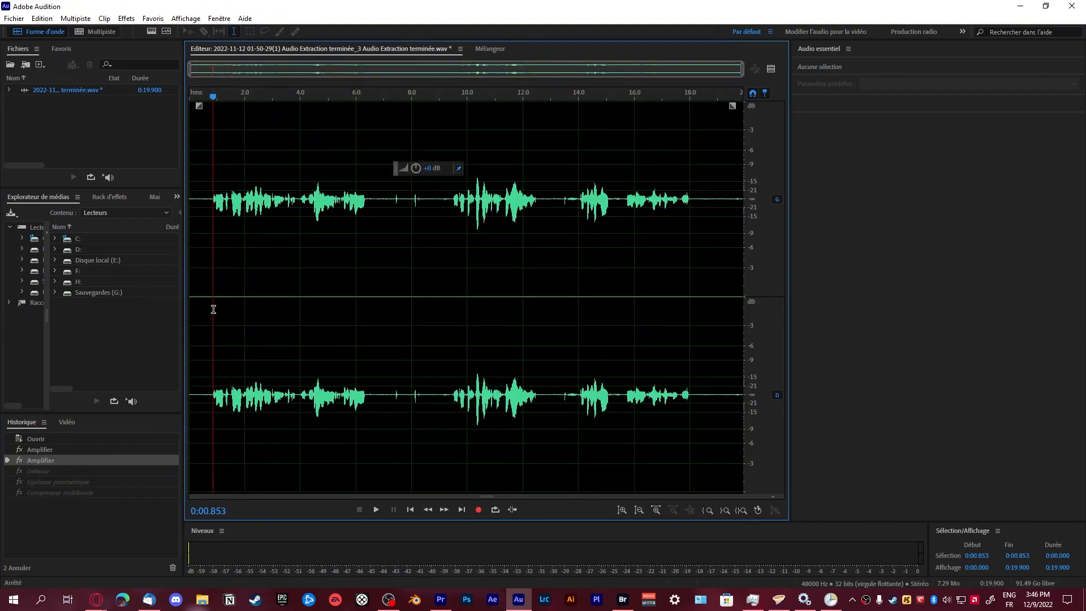
pyautogui.press('space')
pyautogui.click(69, 492)
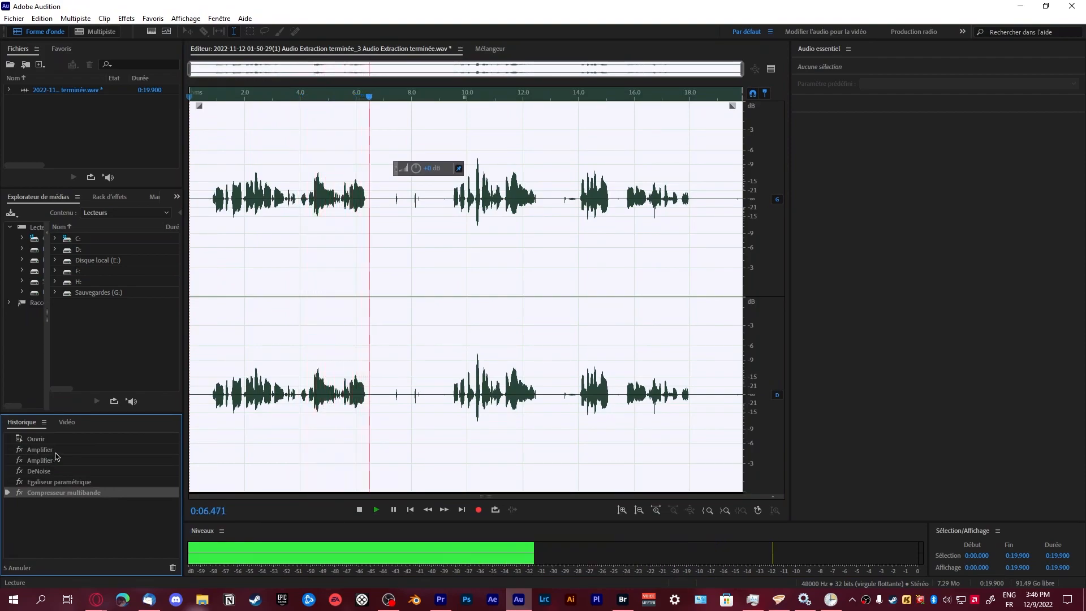
pyautogui.press('space')
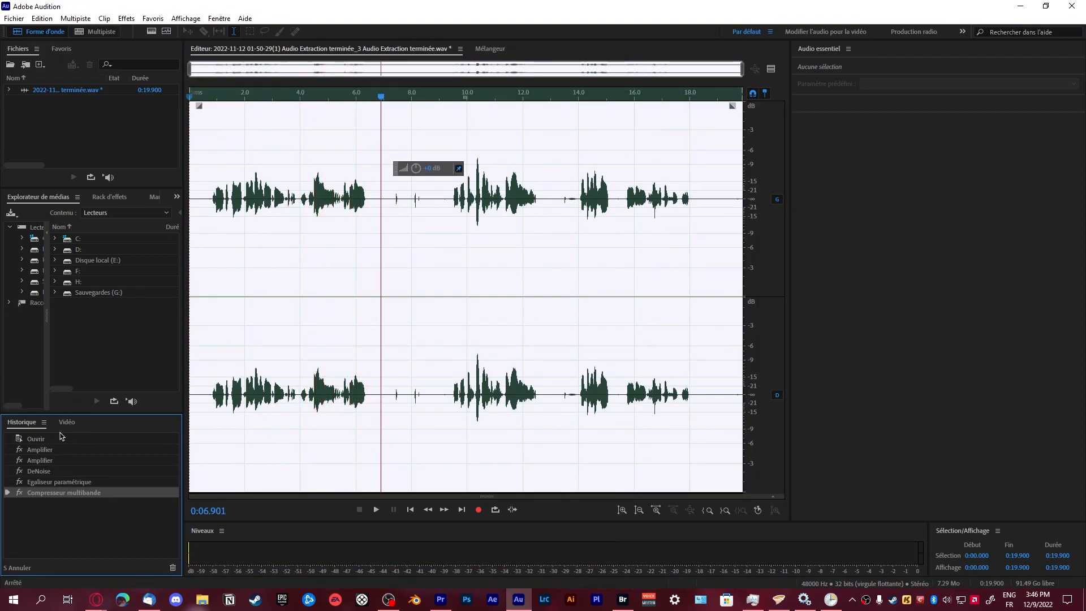